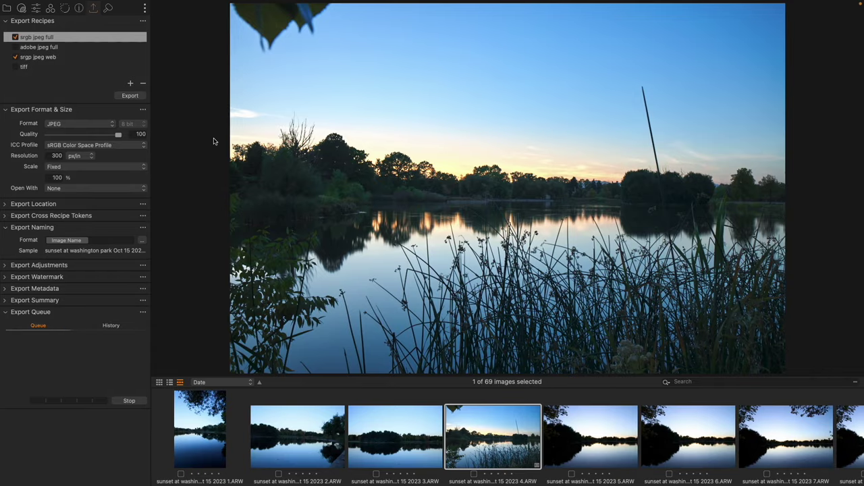
- Float the Export Format & Size tool over the sunset photo, keeping Export Recipes expanded
left_click(5, 22)
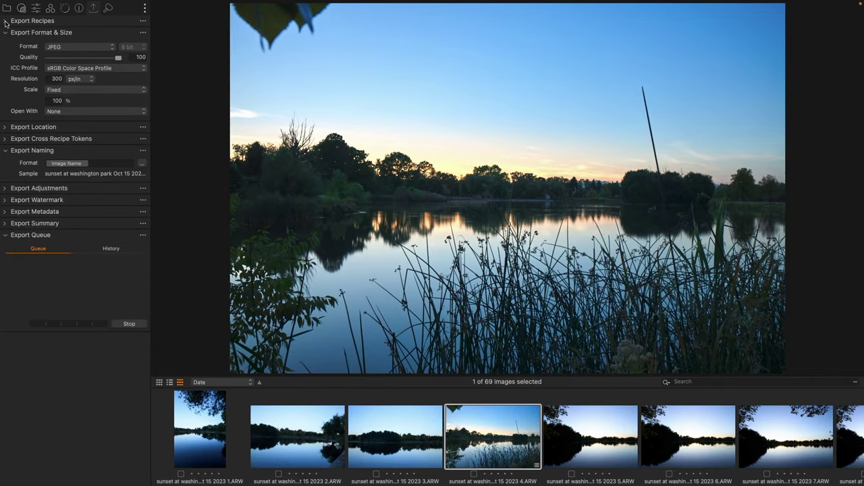
left_click_drag(87, 34, 408, 61)
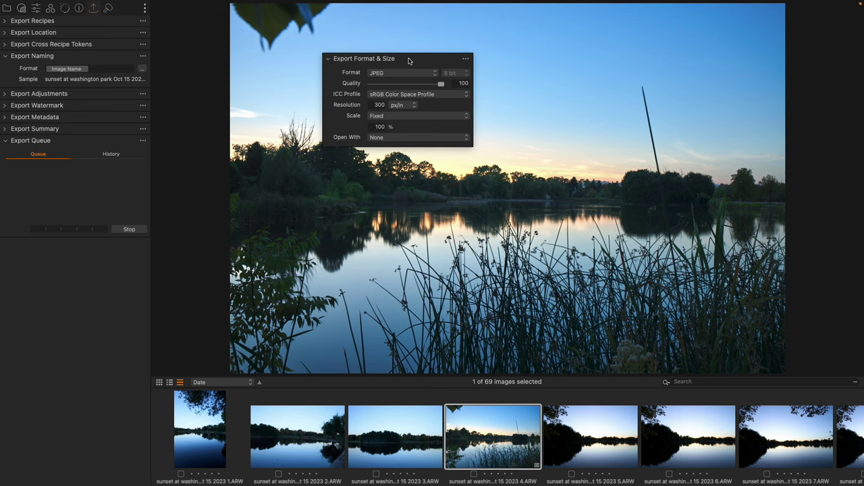
left_click_drag(421, 58, 461, 67)
left_click(7, 21)
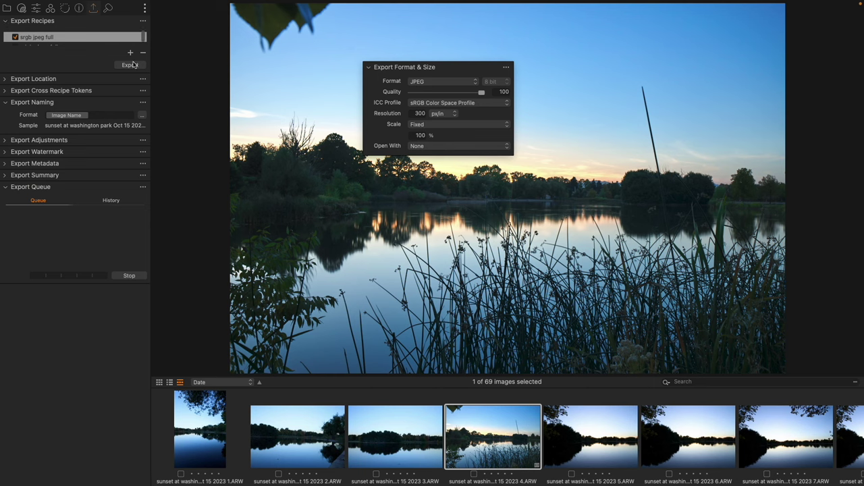
left_click(130, 65)
left_click_drag(467, 67, 480, 68)
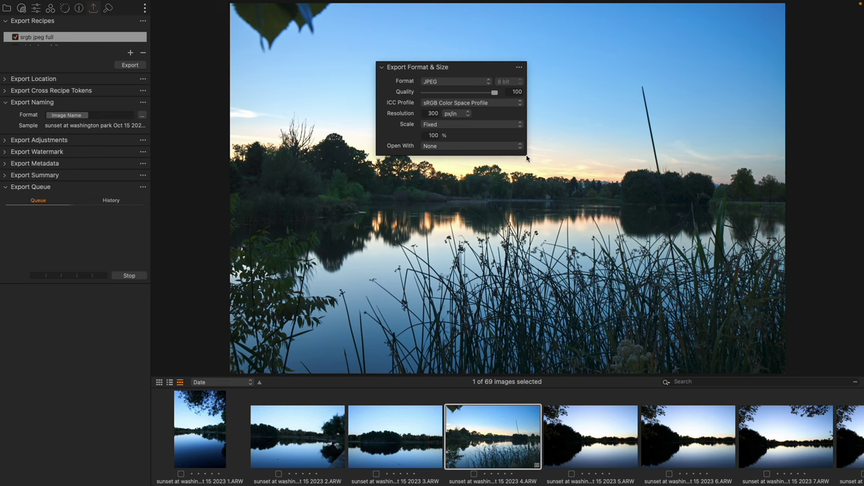
left_click(454, 84)
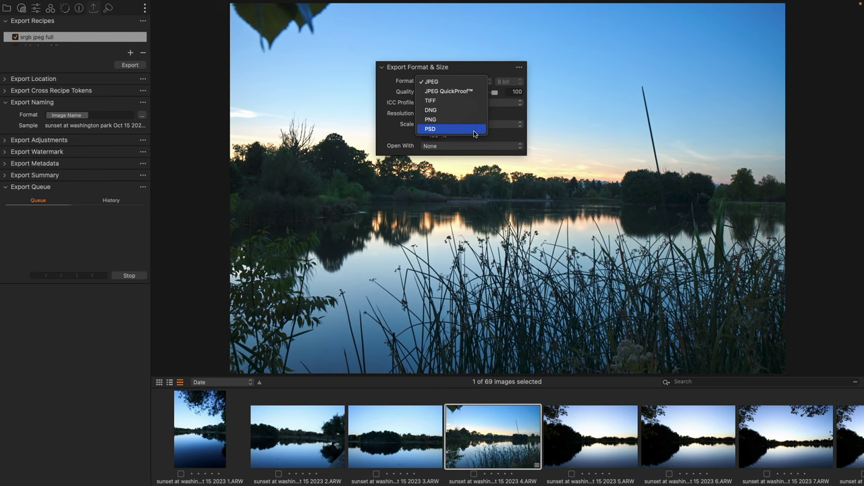
- Keep JPEG, then edit the fourth sunset image in Adobe Photoshop 2024 via Edit With
left_click(475, 48)
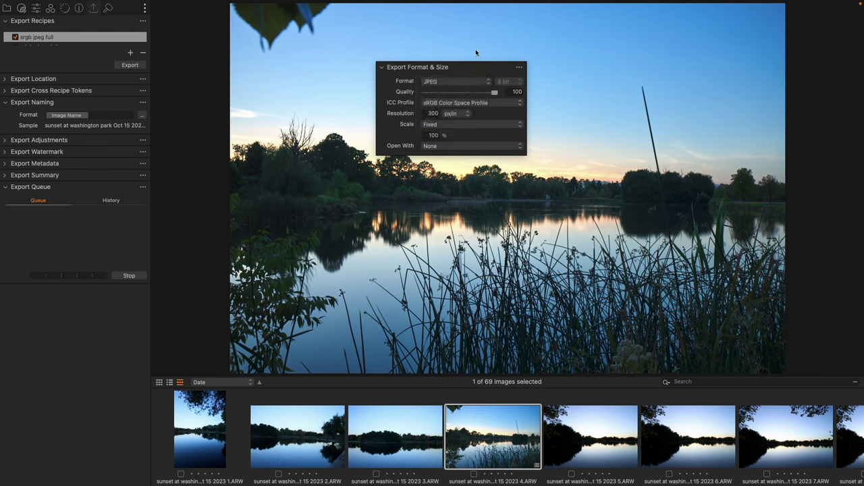
right_click(507, 424)
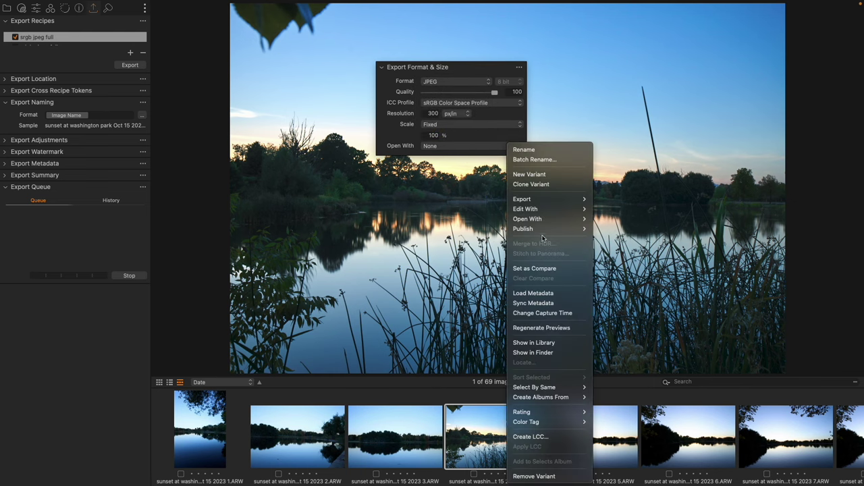
mouse_move(544, 209)
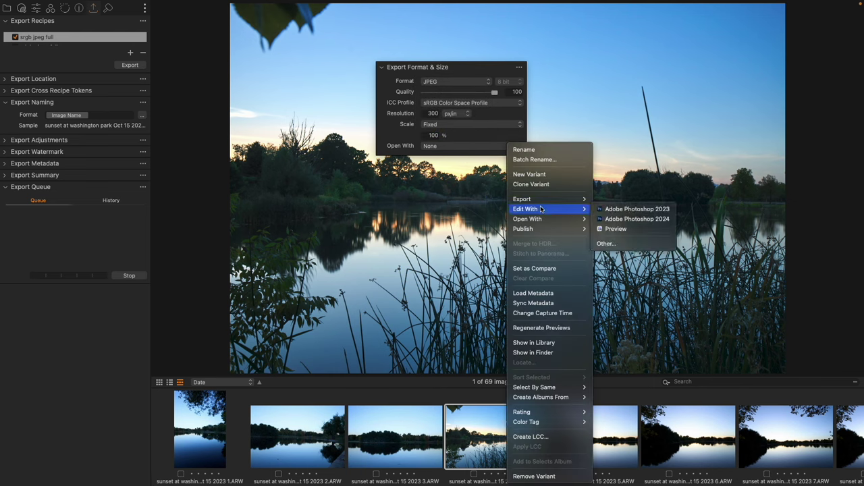
left_click(639, 219)
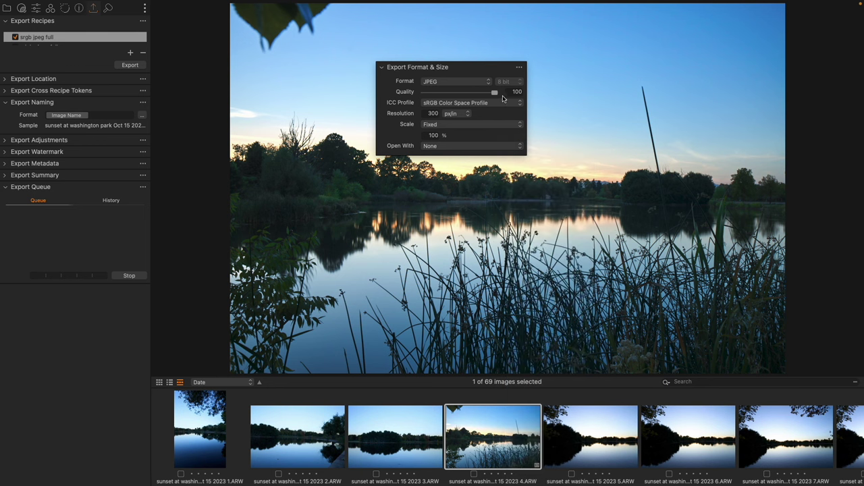
left_click(475, 82)
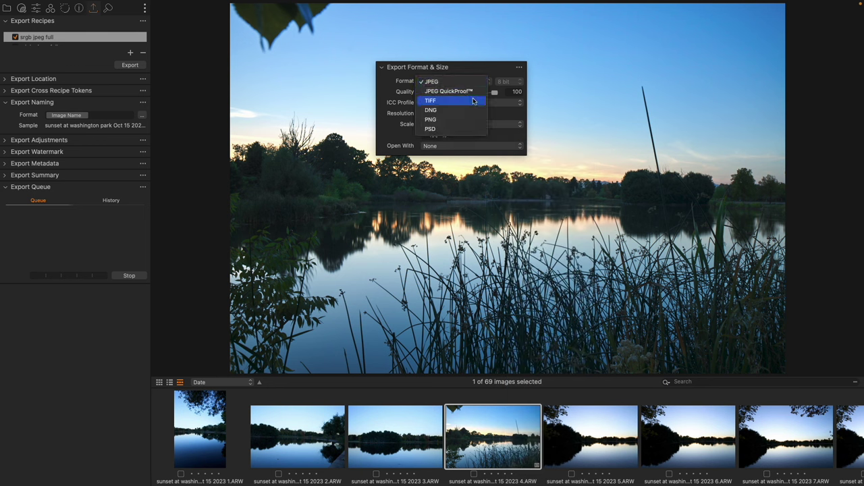
left_click(436, 99)
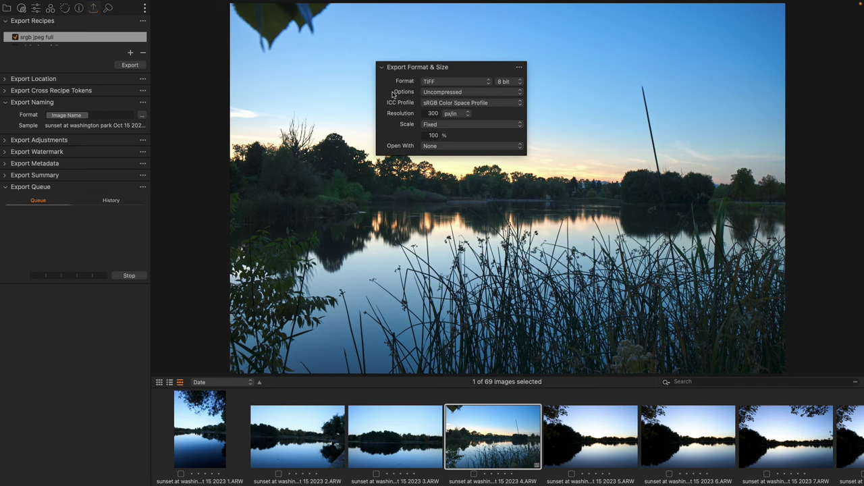
left_click(433, 94)
left_click(451, 93)
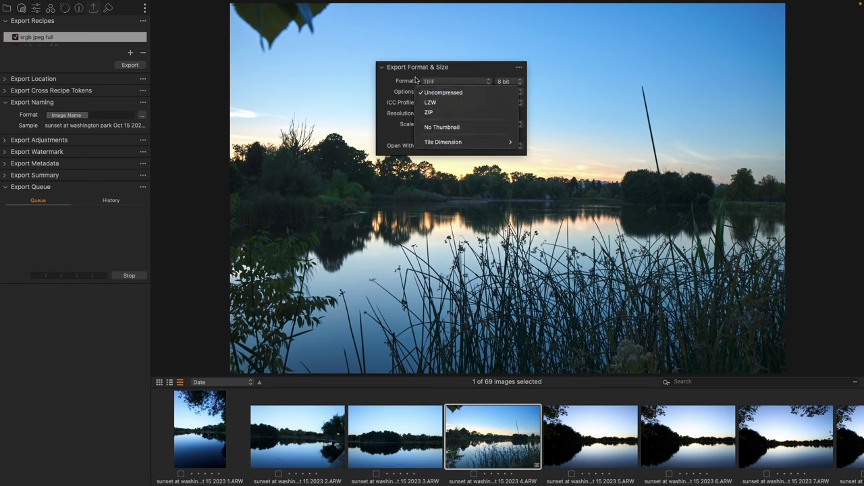
left_click(464, 82)
left_click(459, 63)
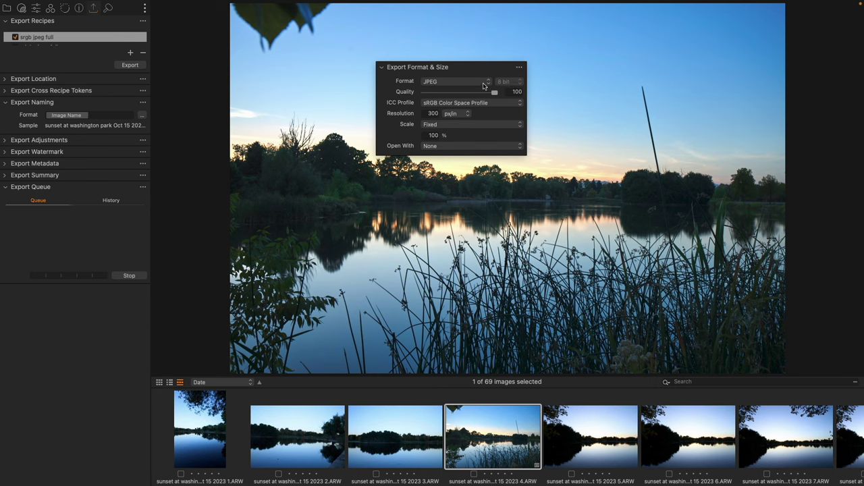
- Change the export format to uncompressed TIFF, leaving the bit depth at 8 bit
left_click(494, 85)
left_click(483, 97)
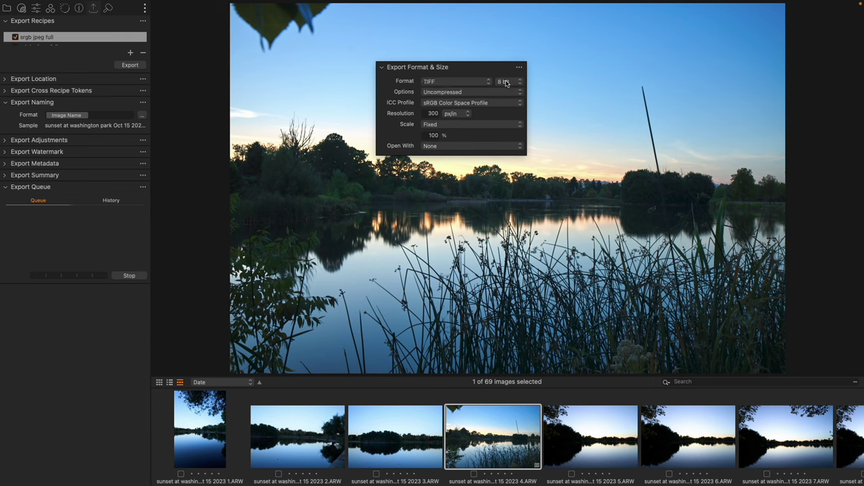
left_click(514, 84)
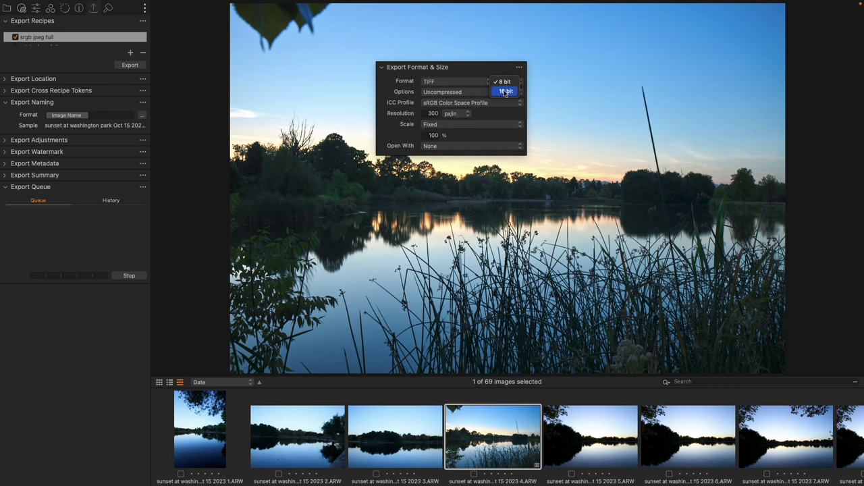
left_click(462, 68)
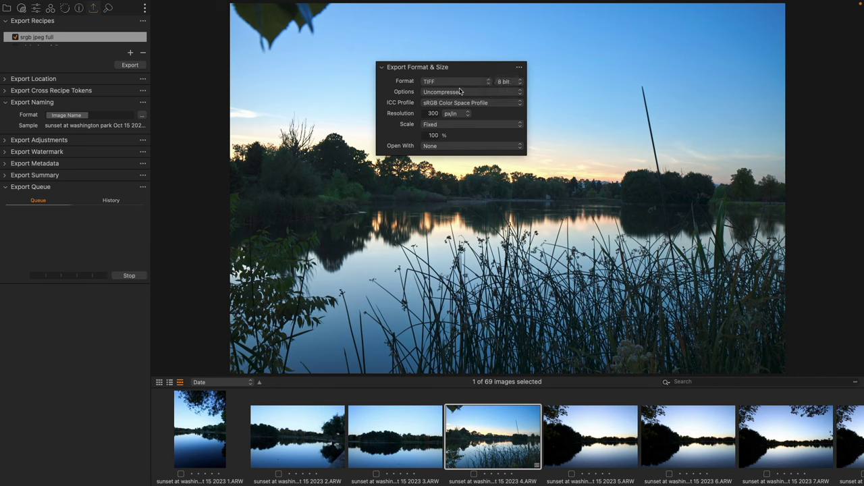
- Set the export format back to JPEG and confirm the sRGB ICC profile
left_click(460, 82)
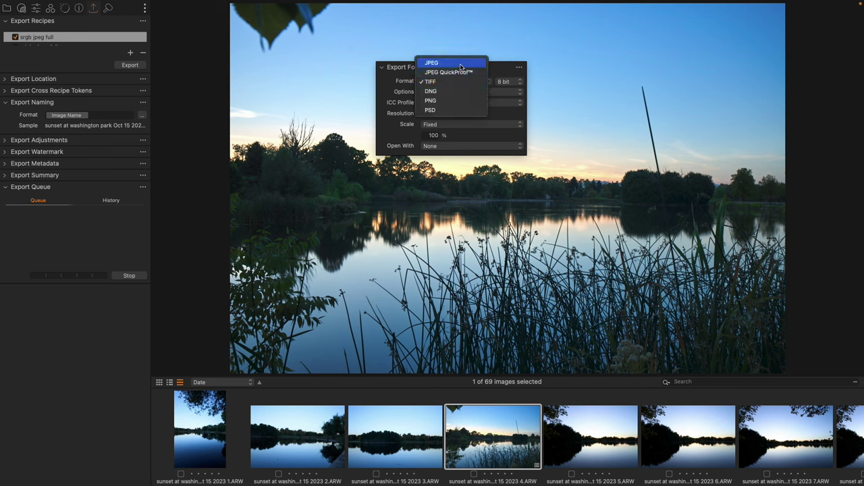
left_click(462, 63)
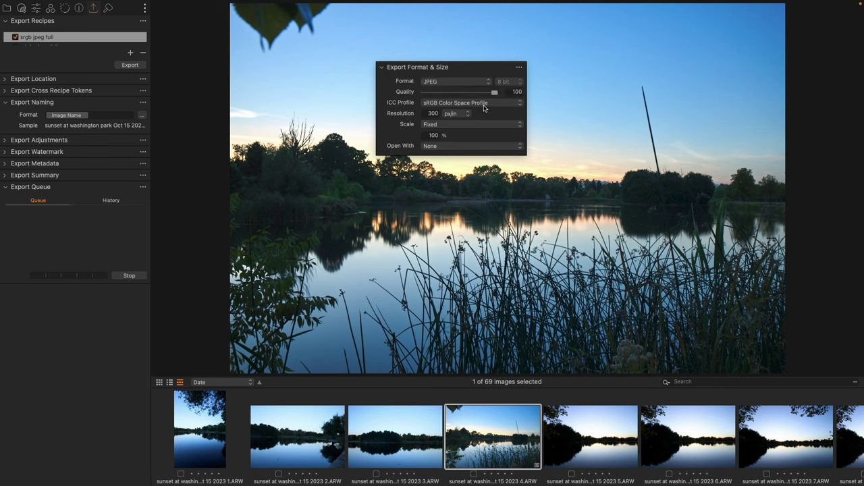
left_click(485, 104)
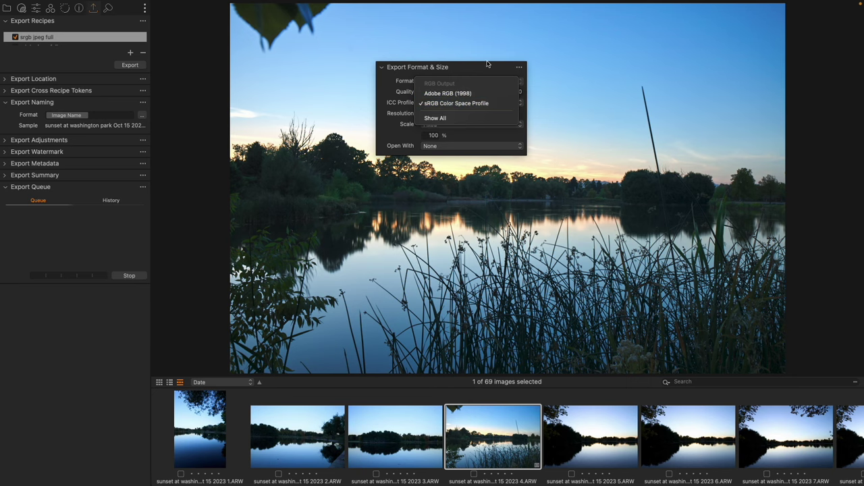
left_click(592, 95)
- Launch ColorSync Utility from the Launchpad's Other folder
key("ctrl+Left")
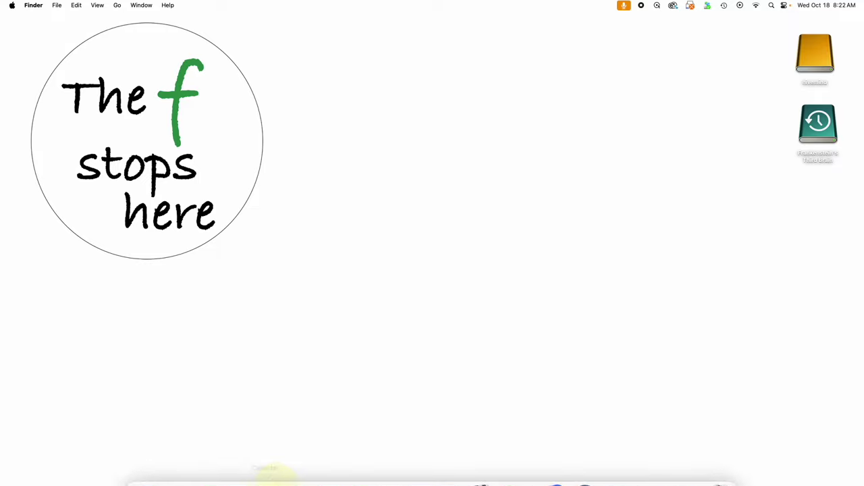
left_click(173, 468)
left_click(331, 77)
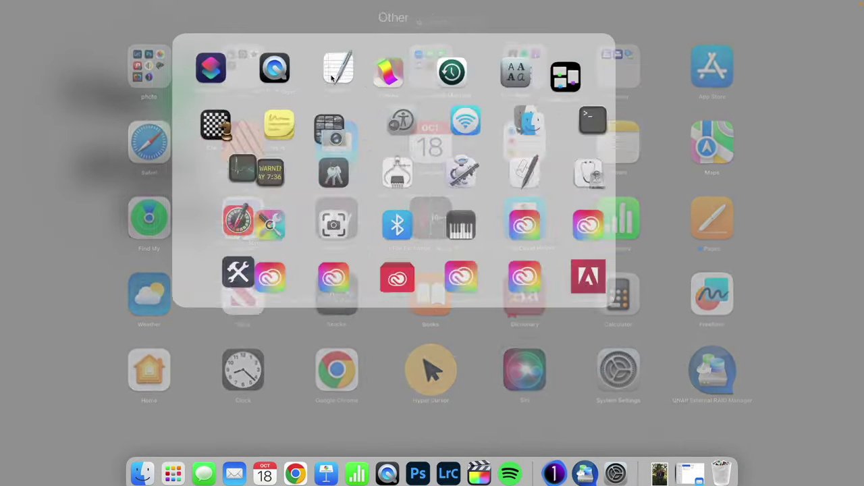
left_click(254, 309)
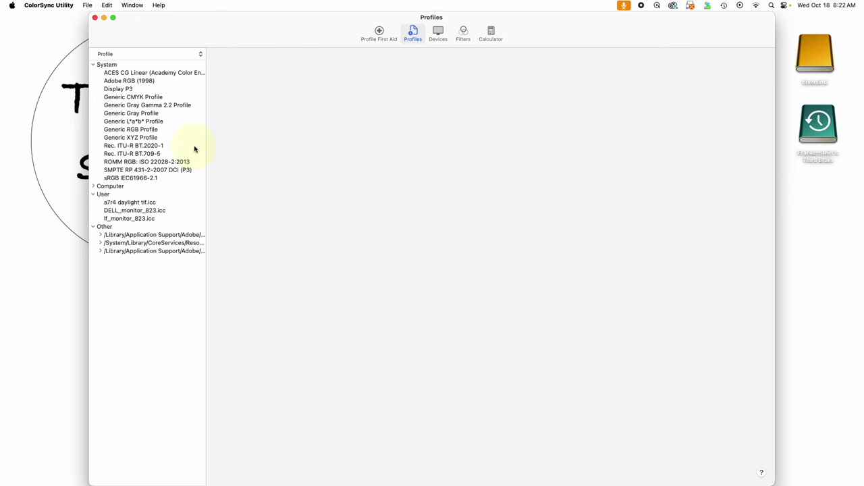
- Show the Adobe RGB (1998) profile details and rotate its 3D Lab gamut plot
left_click(144, 80)
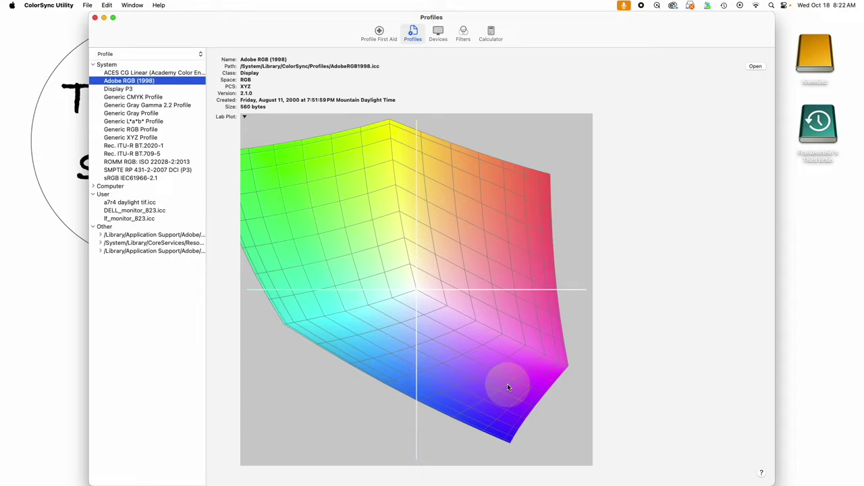
left_click_drag(506, 420, 479, 302)
- Hold the Adobe RGB (1998) gamut and compare it against sRGB IEC61966-2.1, rotating the plot
left_click(244, 117)
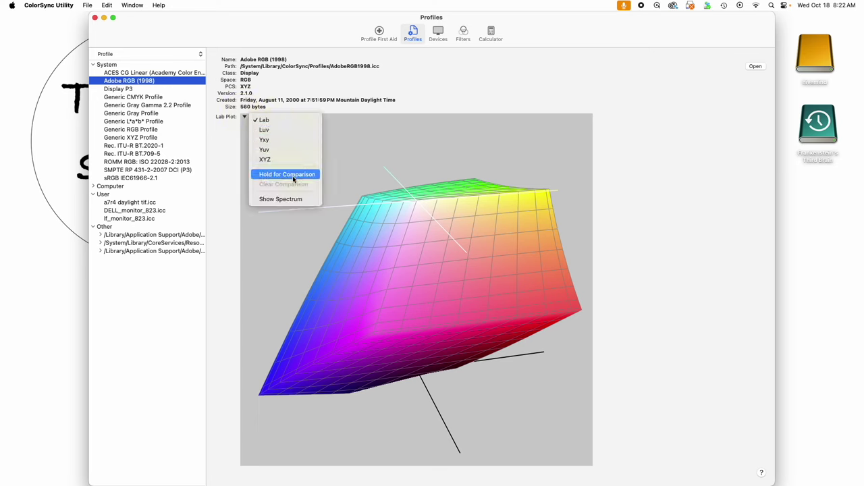
left_click(255, 175)
left_click(144, 177)
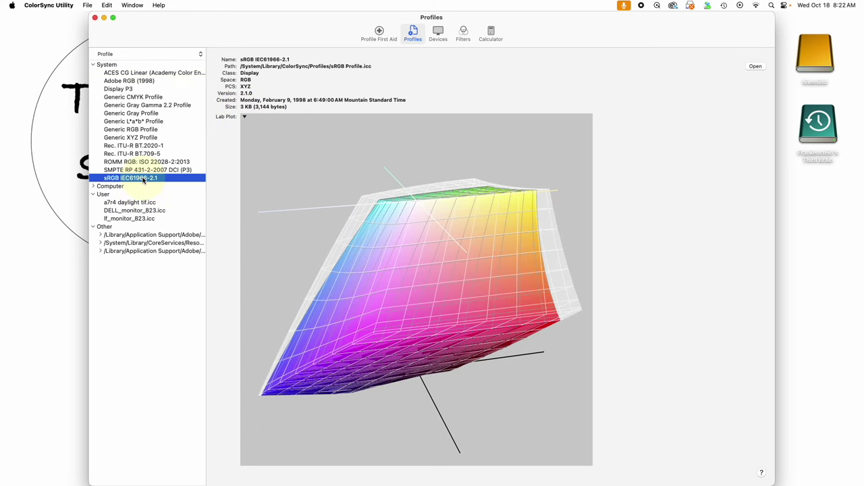
left_click_drag(412, 253, 297, 240)
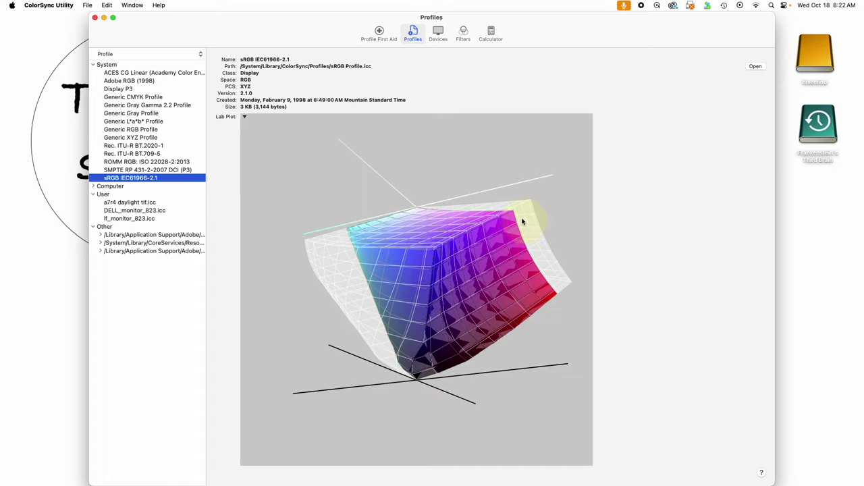
left_click_drag(483, 229, 463, 259)
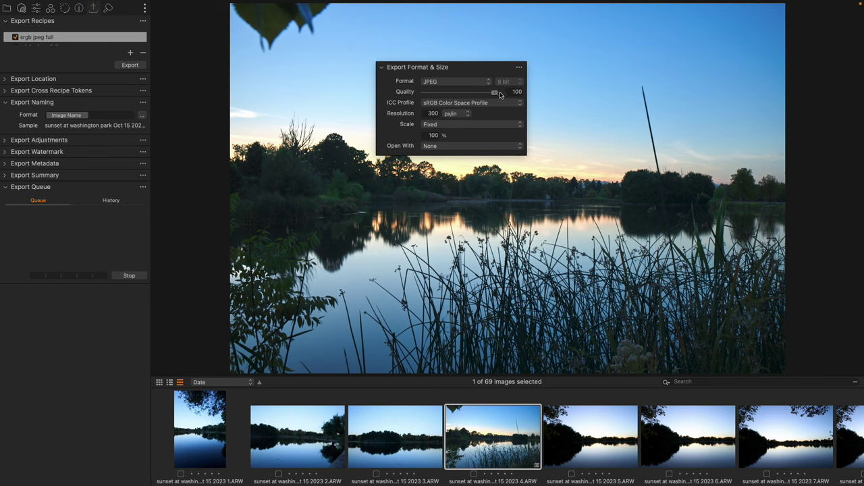
mouse_move(499, 95)
left_mouse_down()
mouse_move(475, 94)
mouse_move(452, 108)
mouse_move(512, 105)
left_mouse_up()
left_click(450, 125)
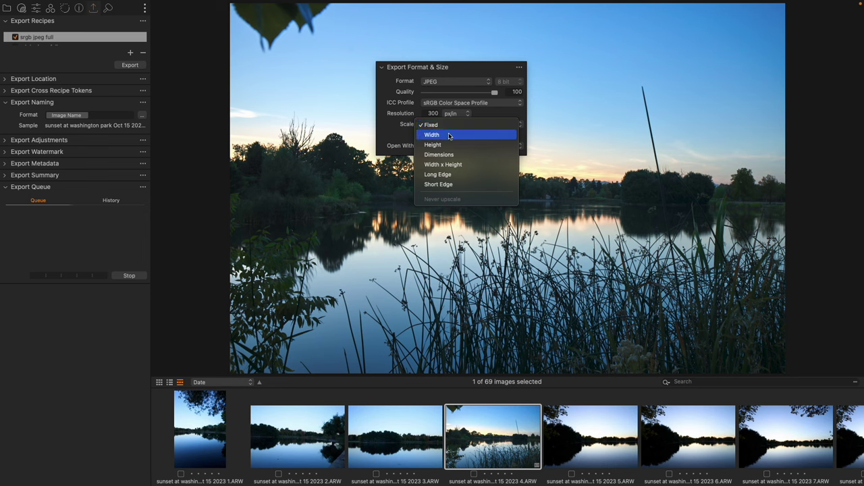
- Scale the export by Width to 5 in and check the Open With options, left at None
left_click(447, 134)
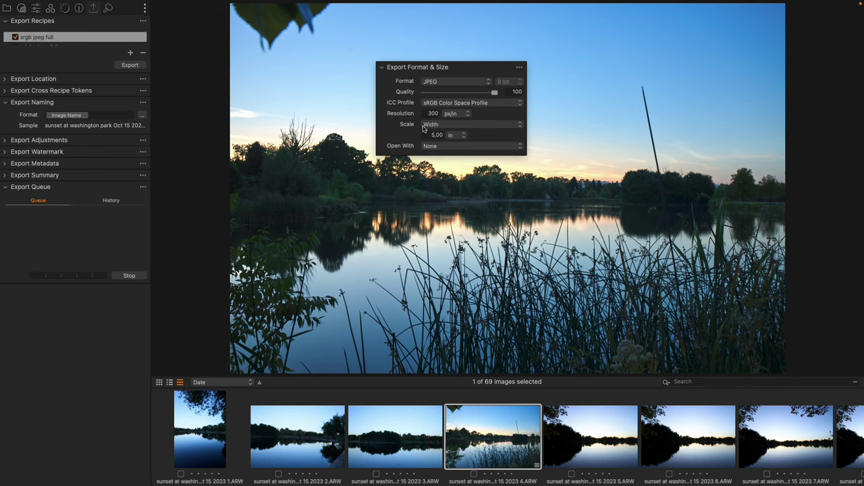
left_click(457, 146)
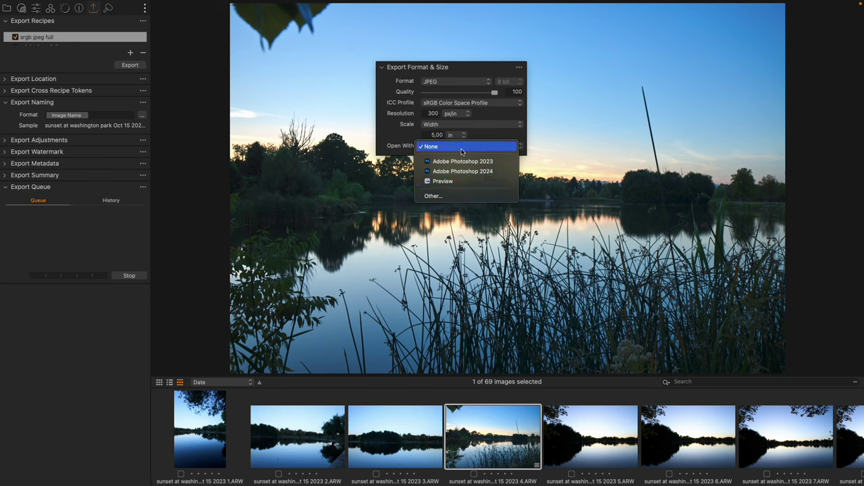
left_click(484, 68)
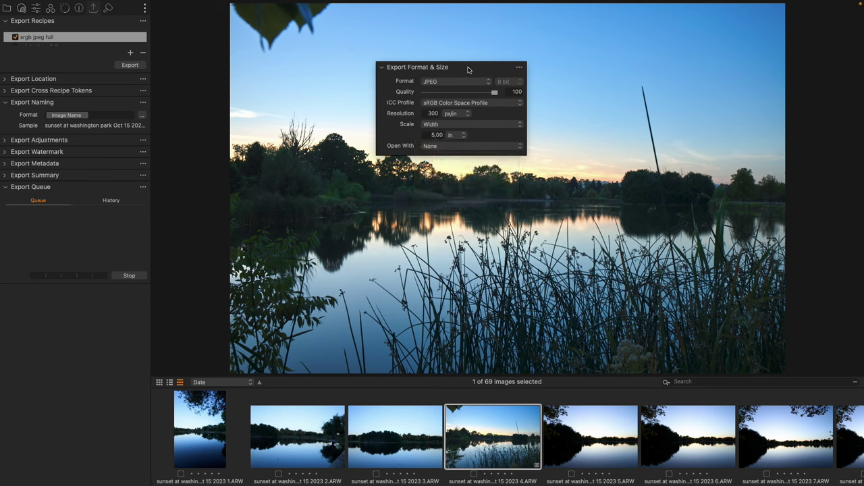